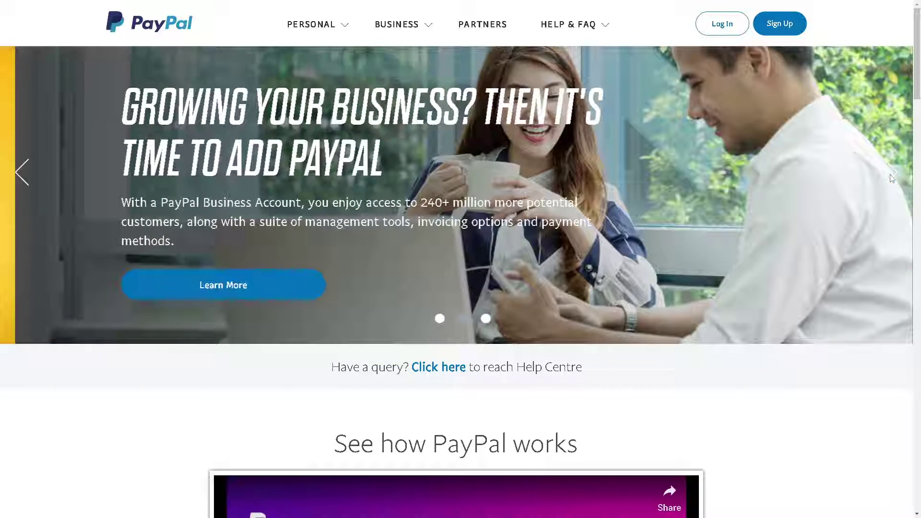
left_click(891, 175)
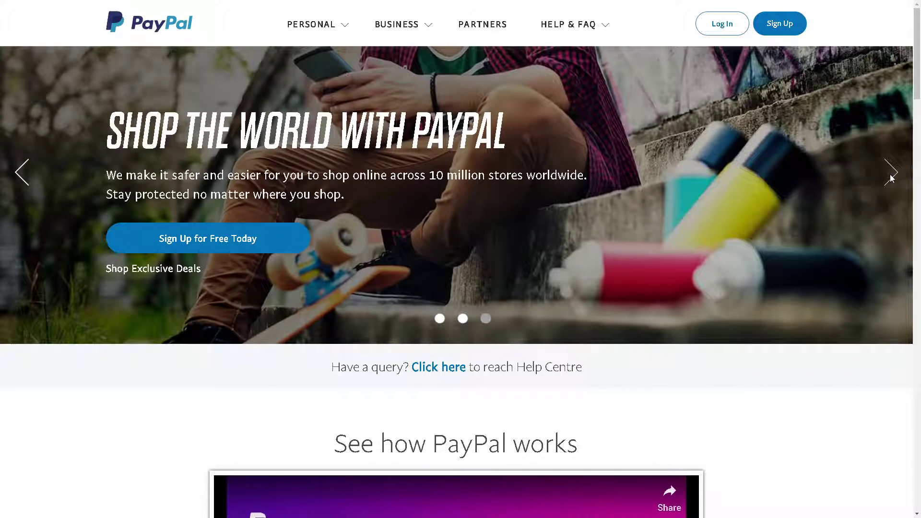
Browse the eBay homepage banner slides, then go to the eBay sign-in page.
left_click(26, 185)
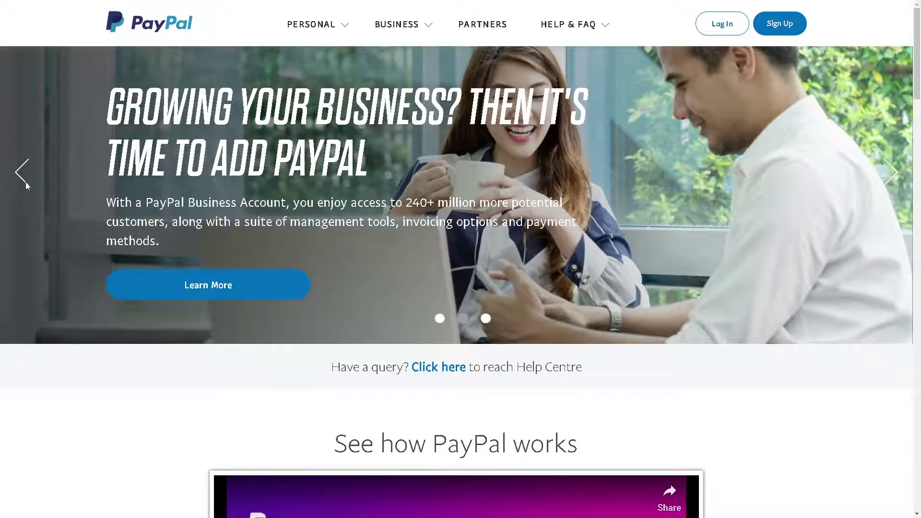
left_click(25, 182)
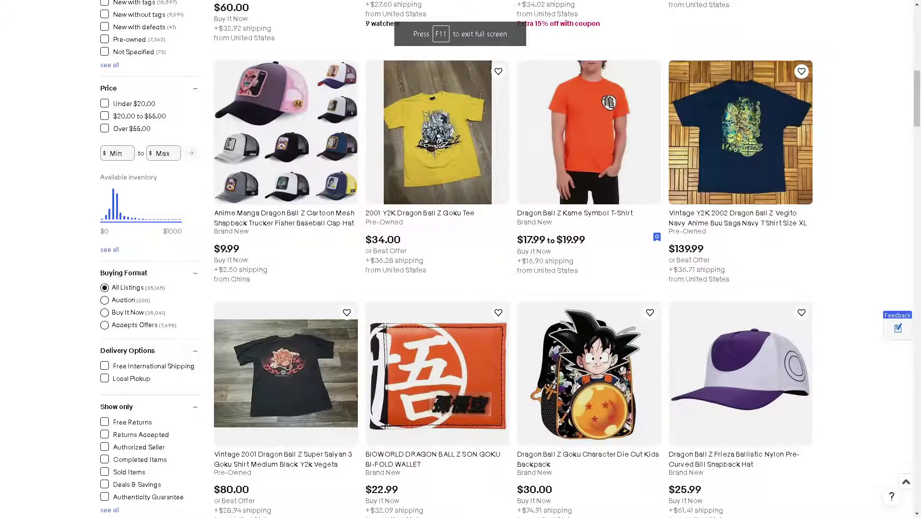
scroll(513, 315, "up", 1)
scroll(513, 316, "up", 10)
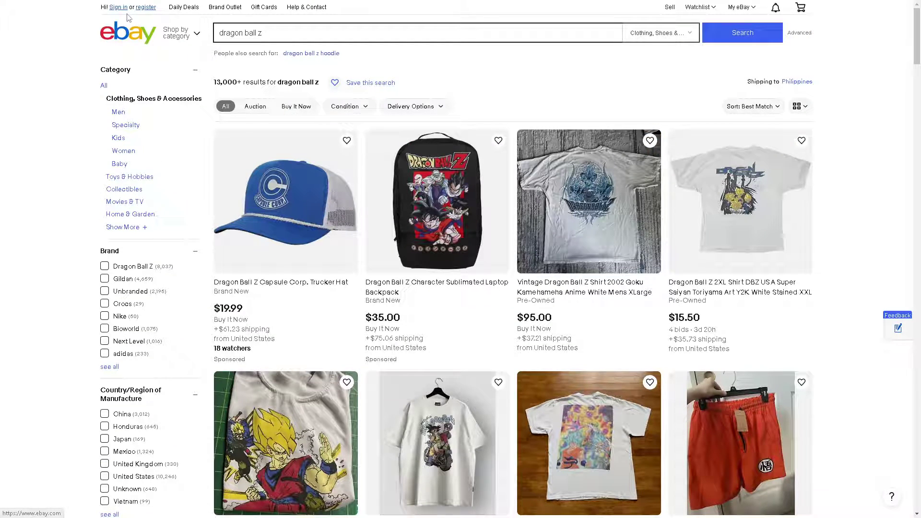
left_click(118, 8)
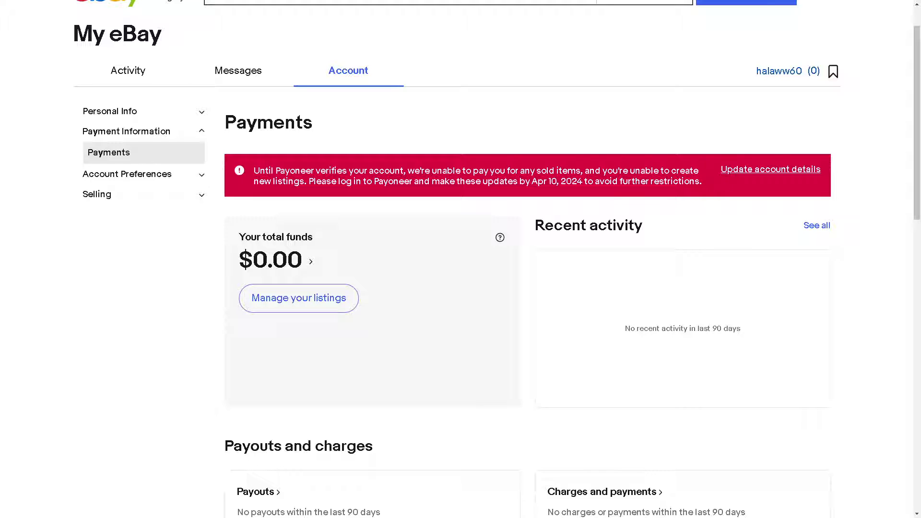
Start adding a new payment option from the My eBay Payments page.
scroll(461, 259, "down", 10)
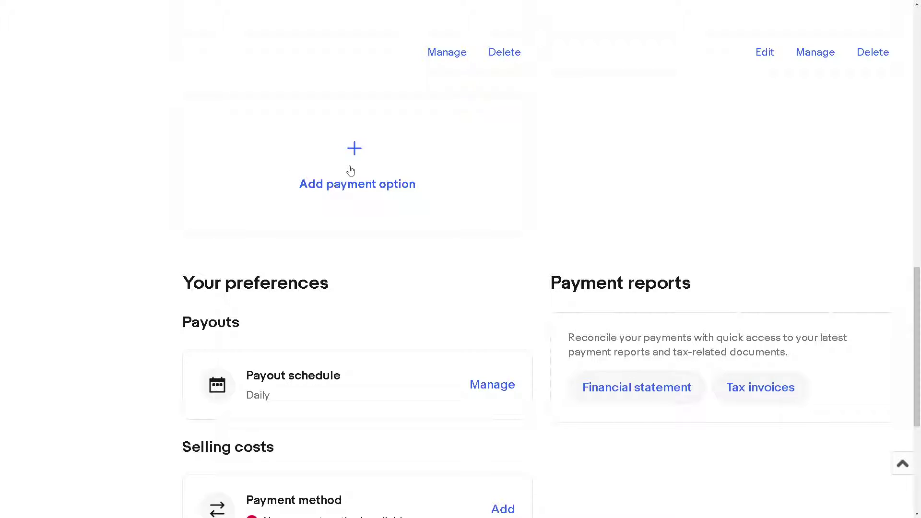
left_click(357, 184)
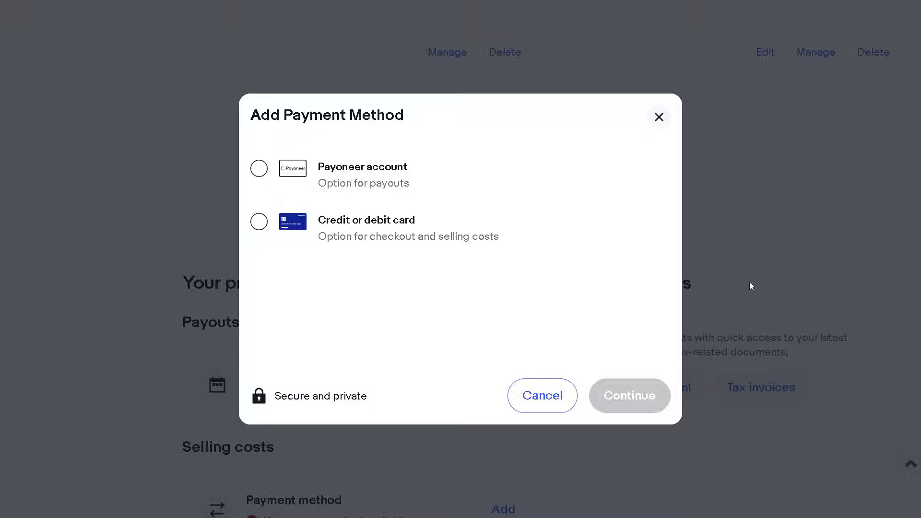
Select 'Credit or debit card' as the payment method to add.
left_click(260, 223)
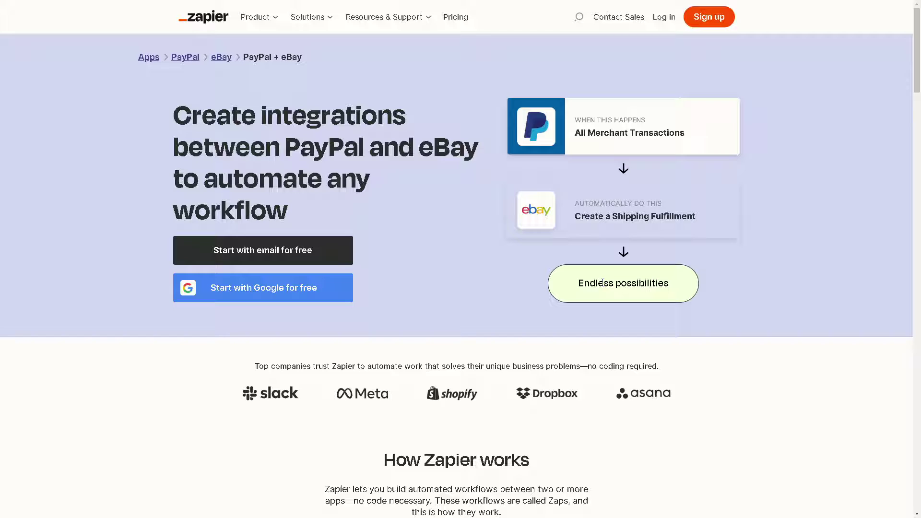
Start a new PayPal-to-eBay Zap draft from Zapier's PayPal + eBay integrations page.
scroll(501, 288, "down", 3)
scroll(489, 292, "down", 3)
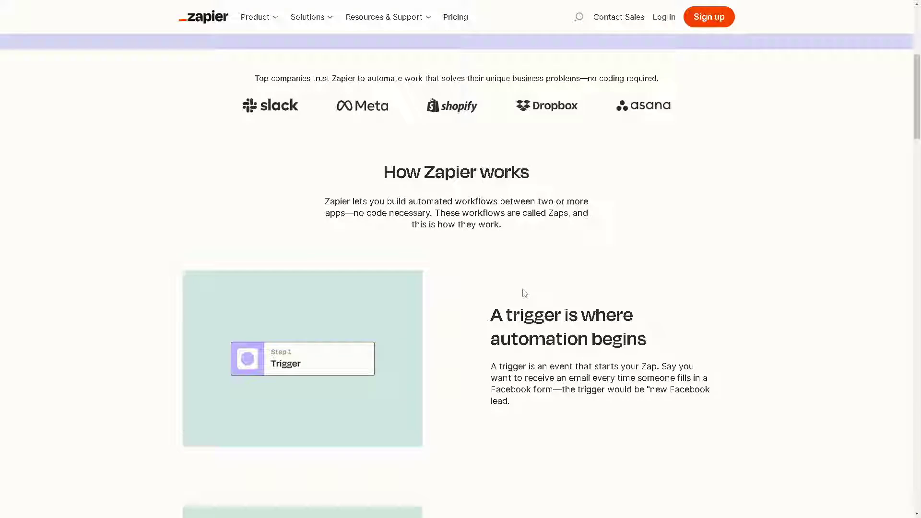
scroll(524, 293, "down", 3)
scroll(525, 293, "down", 3)
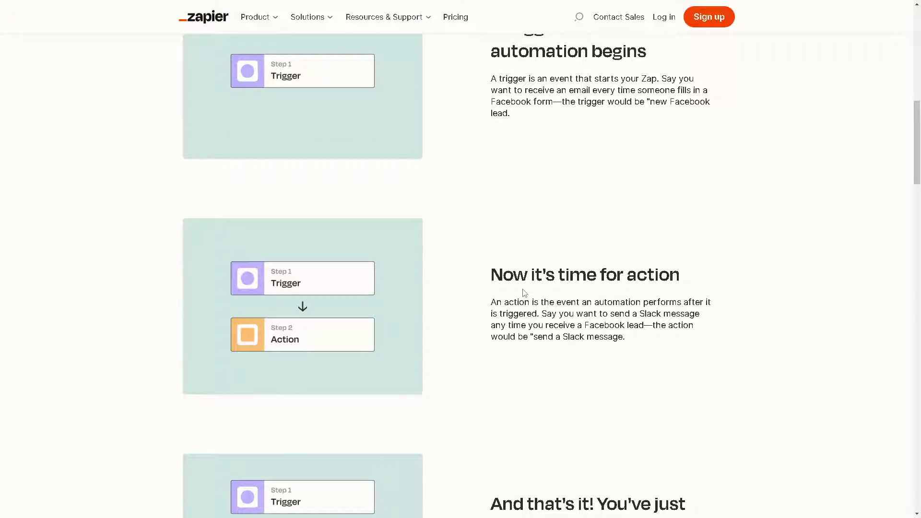
scroll(524, 293, "up", 6)
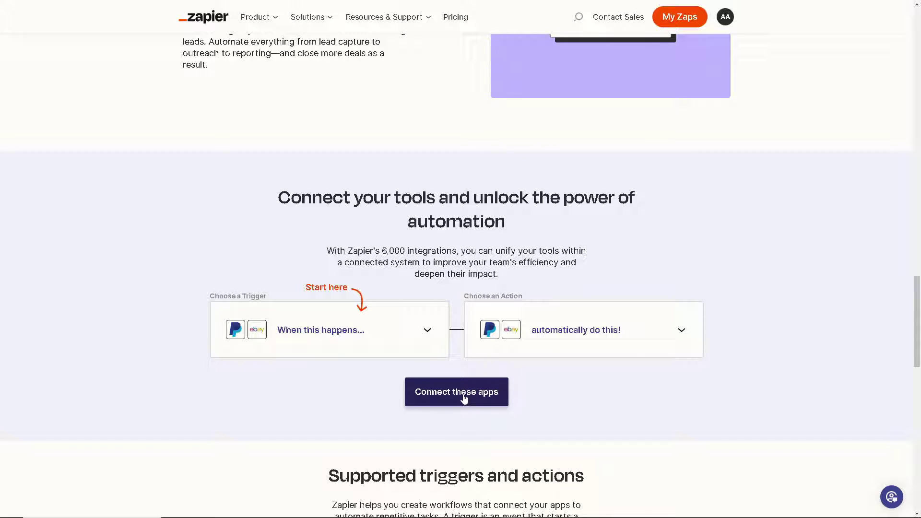
left_click(464, 396)
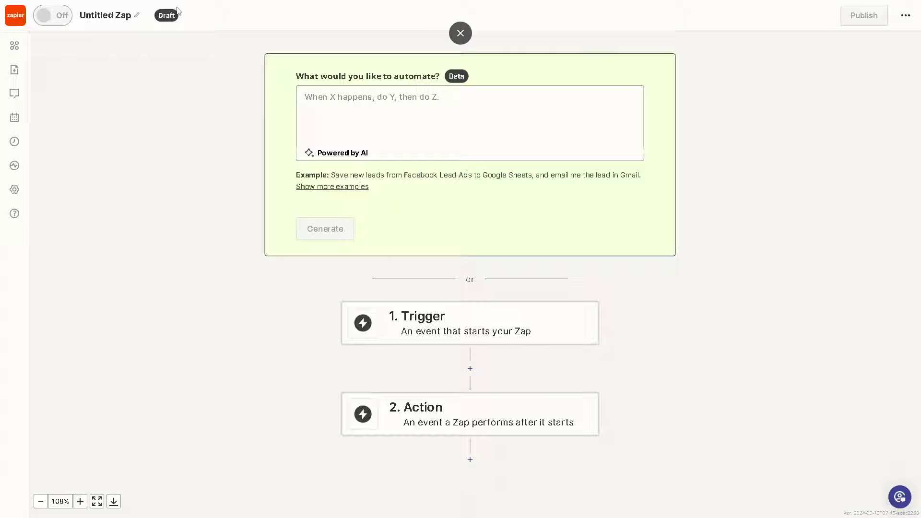
Rename the untitled Zap to 'How to Connect PayPal to Ebay'.
left_click(97, 16)
type("How to Connect PayPal to Ebay")
left_click(140, 74)
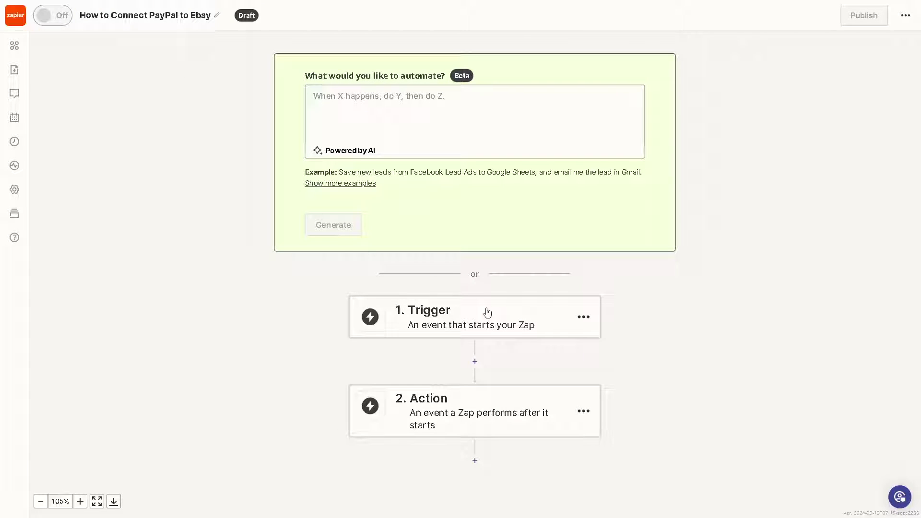
Search 'Pay' and set PayPal as the Zap's trigger app.
scroll(487, 312, "down", 1)
left_click(448, 300)
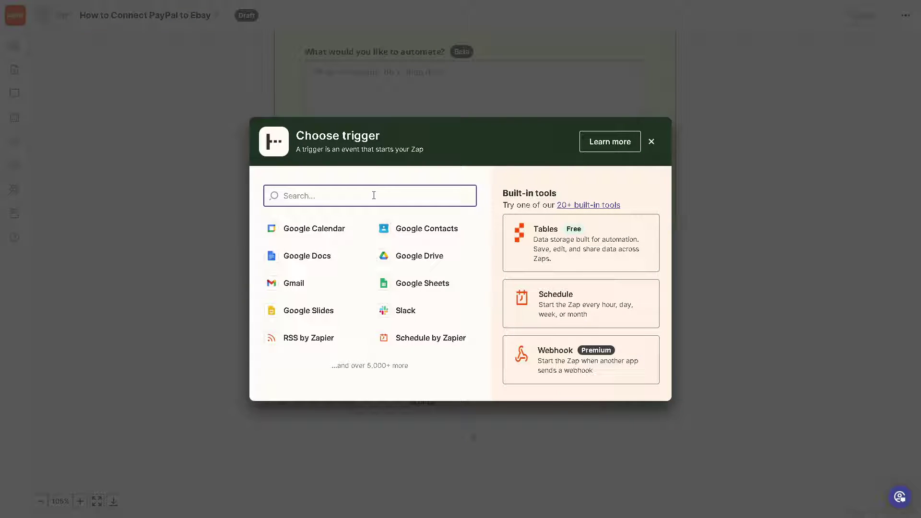
type("Pay")
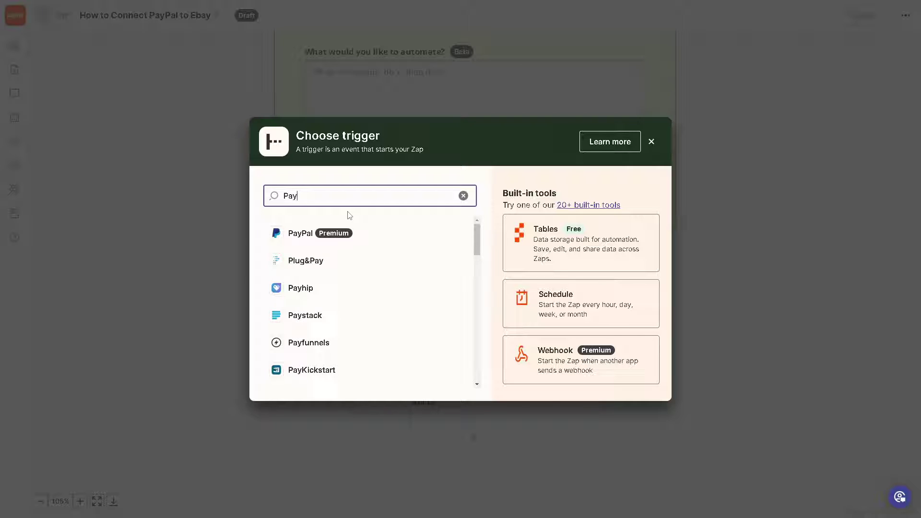
left_click(289, 234)
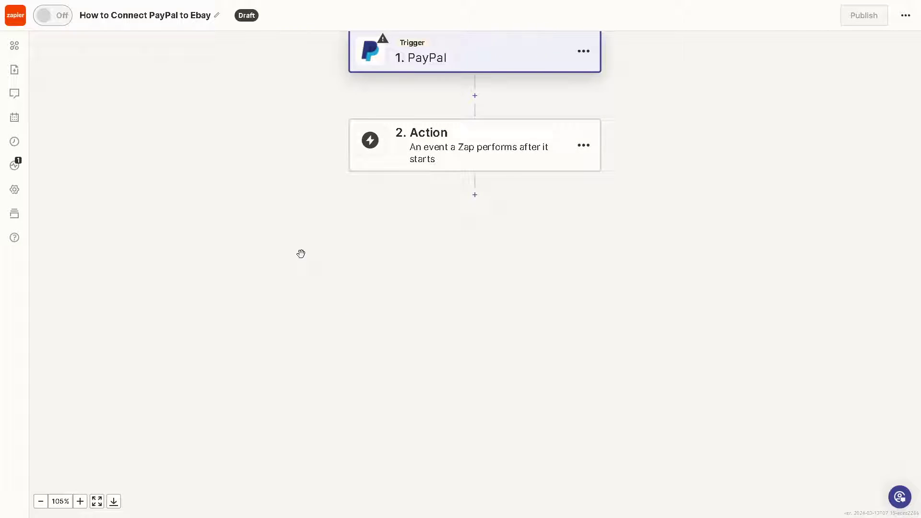
Search 'Ebay' and set eBay as the Zap's action app.
left_click(380, 161)
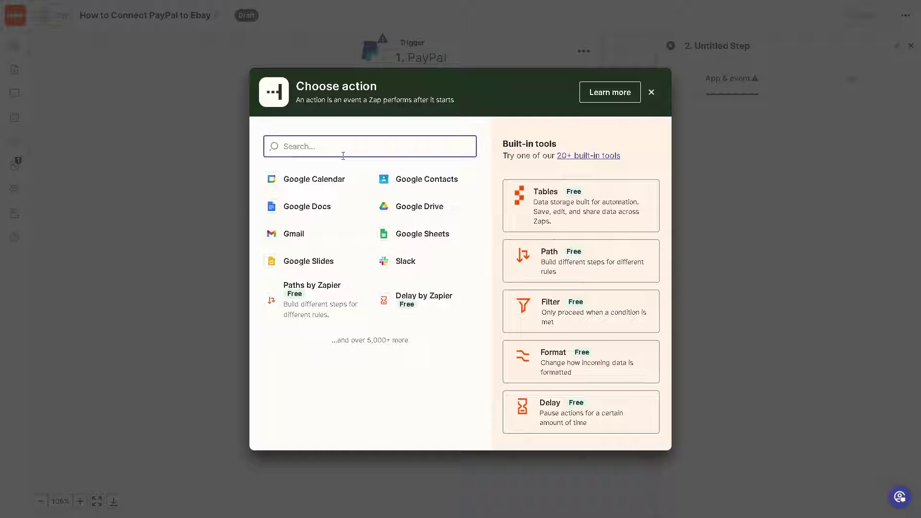
type("Ebay")
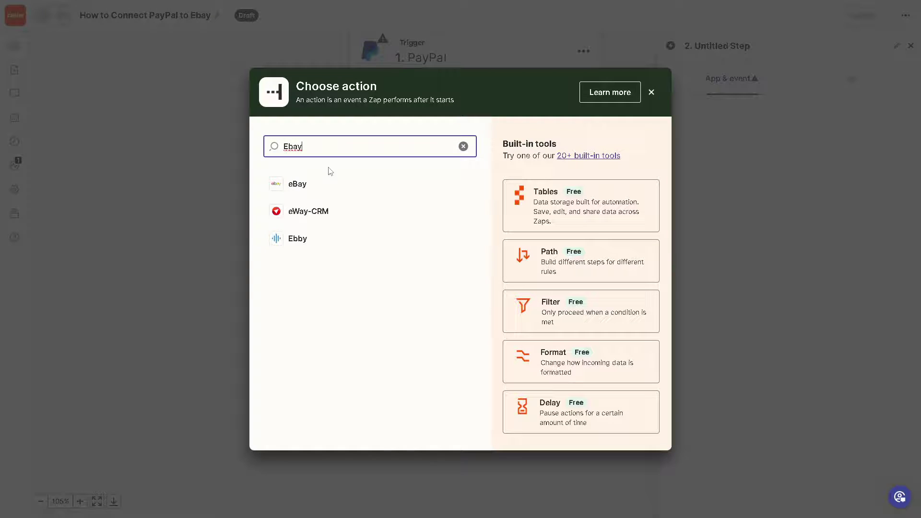
left_click(316, 183)
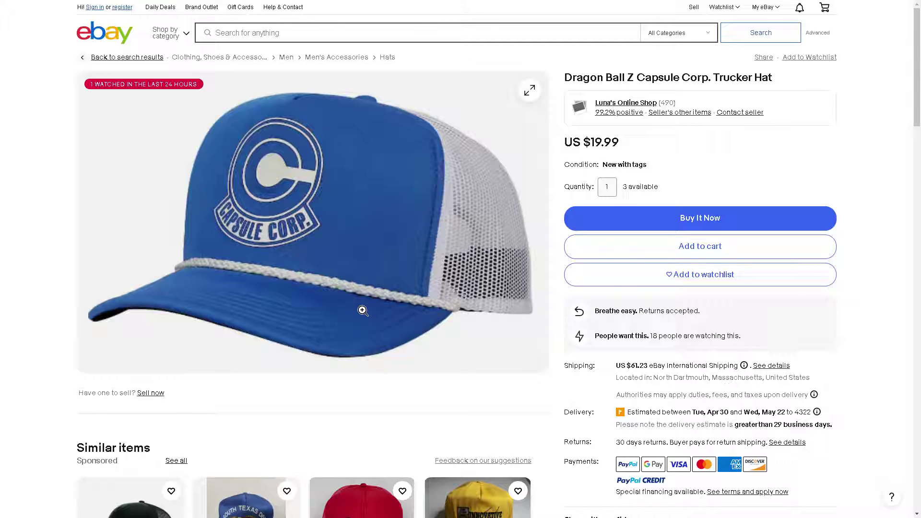
scroll(364, 311, "down", 1)
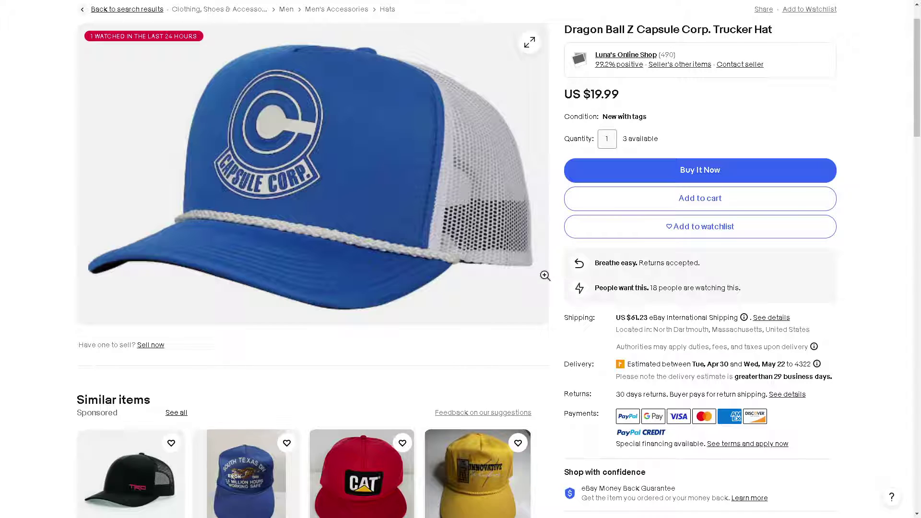
scroll(524, 294, "down", 3)
scroll(461, 259, "down", 4)
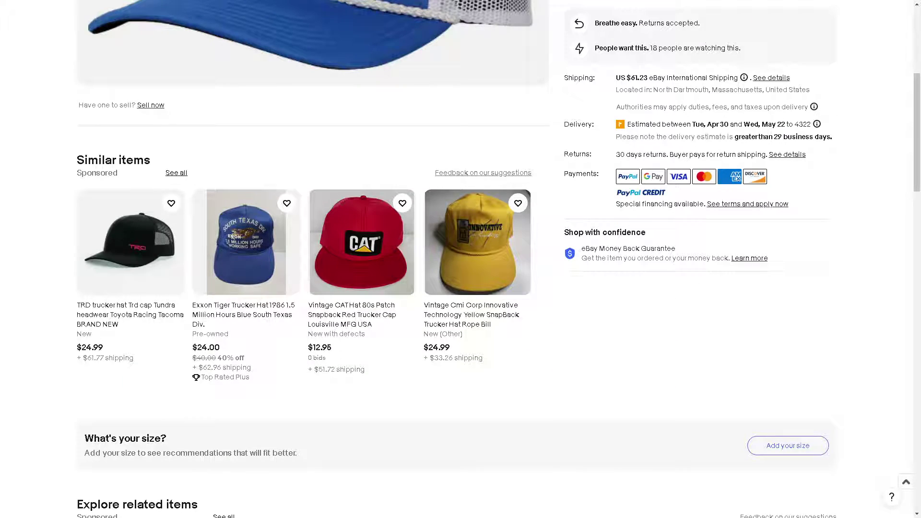
scroll(319, 312, "down", 8)
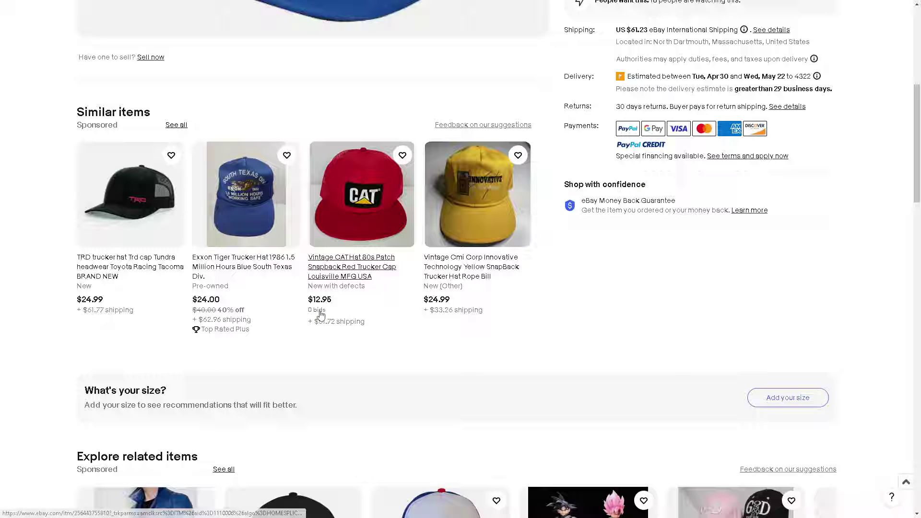
scroll(320, 315, "down", 5)
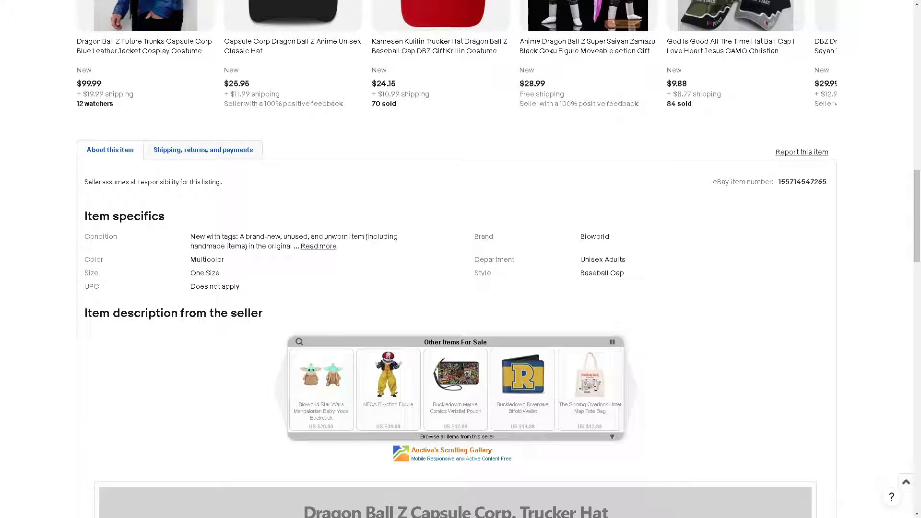